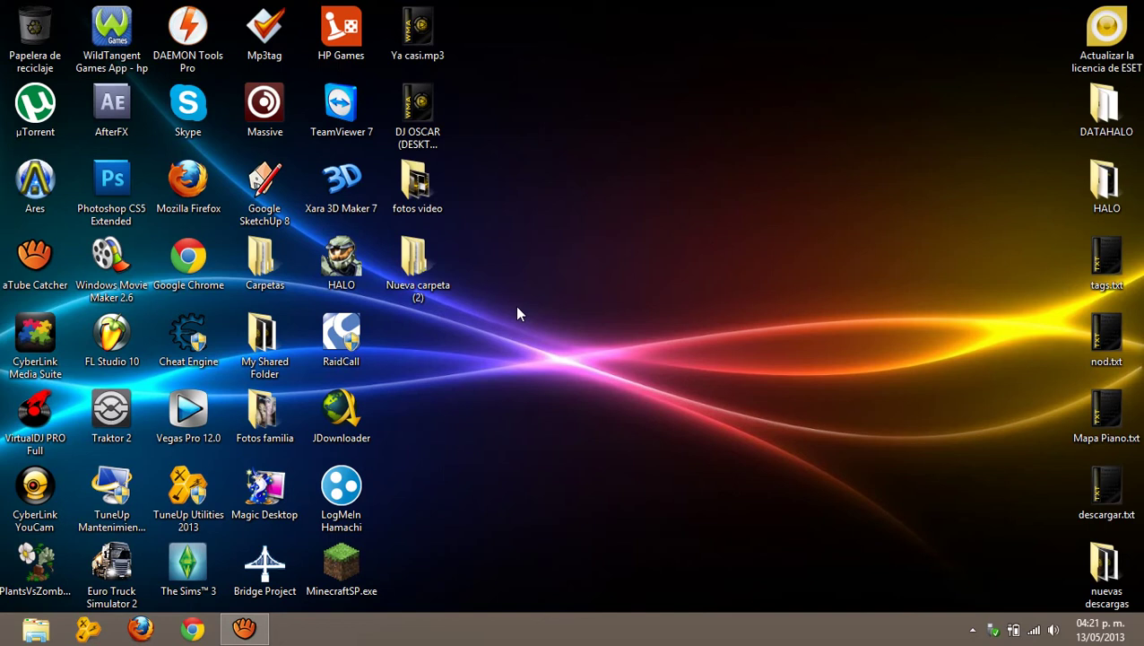
View the many tools e inventario.png screenshot from the fotos video desktop folder, and close the folder.
double_click(428, 209)
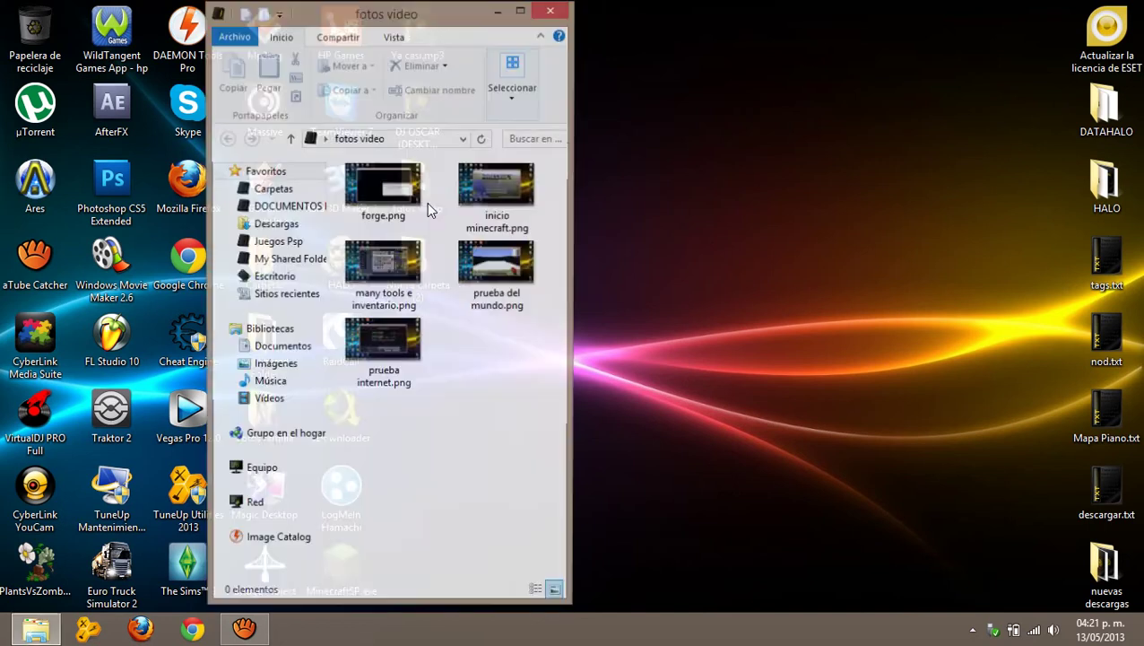
double_click(414, 280)
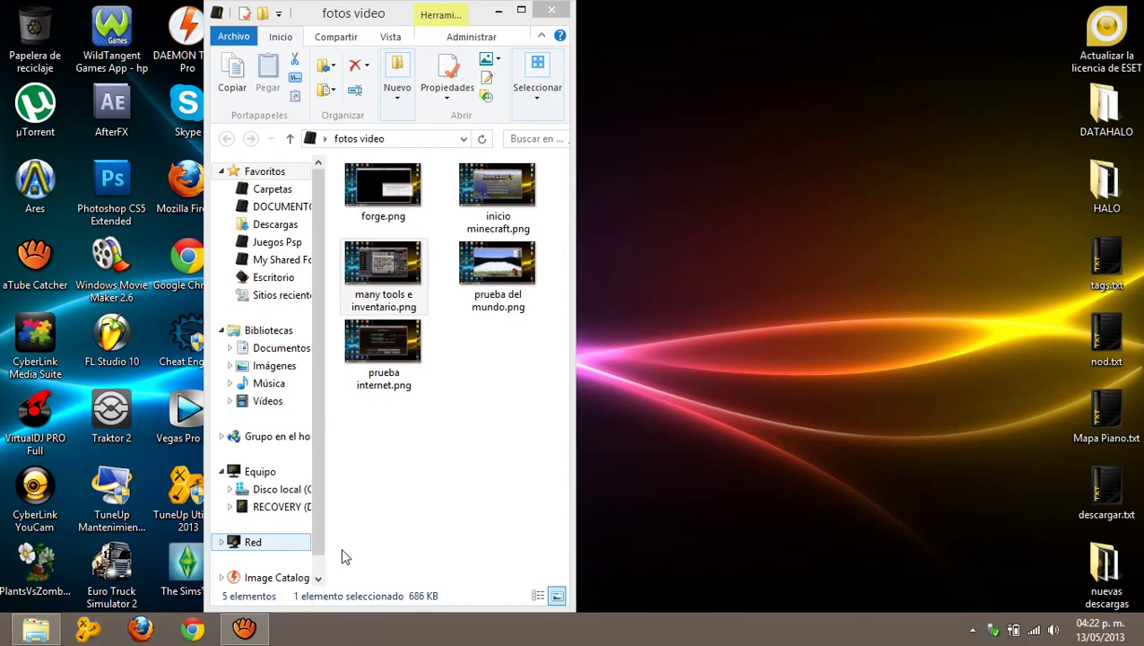
click(551, 10)
Open the TooManyItems2013_04_25_1.5.2 folder inside Nueva carpeta (2) and move its window to the right half of the desktop.
double_click(436, 266)
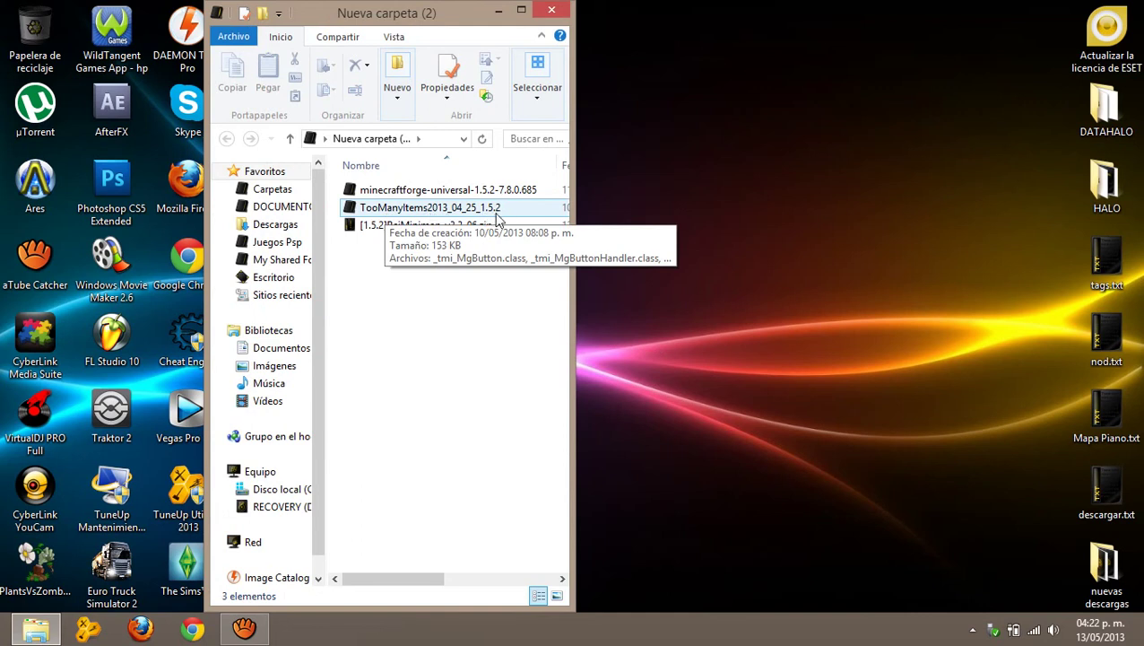
double_click(370, 209)
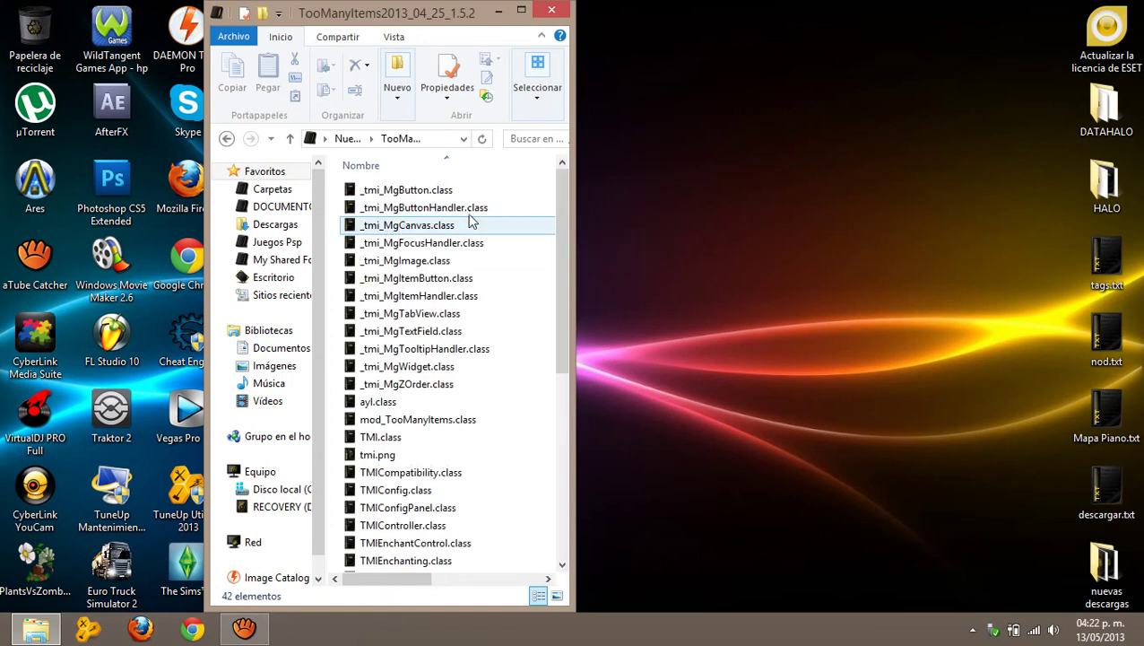
drag(472, 15, 916, 15)
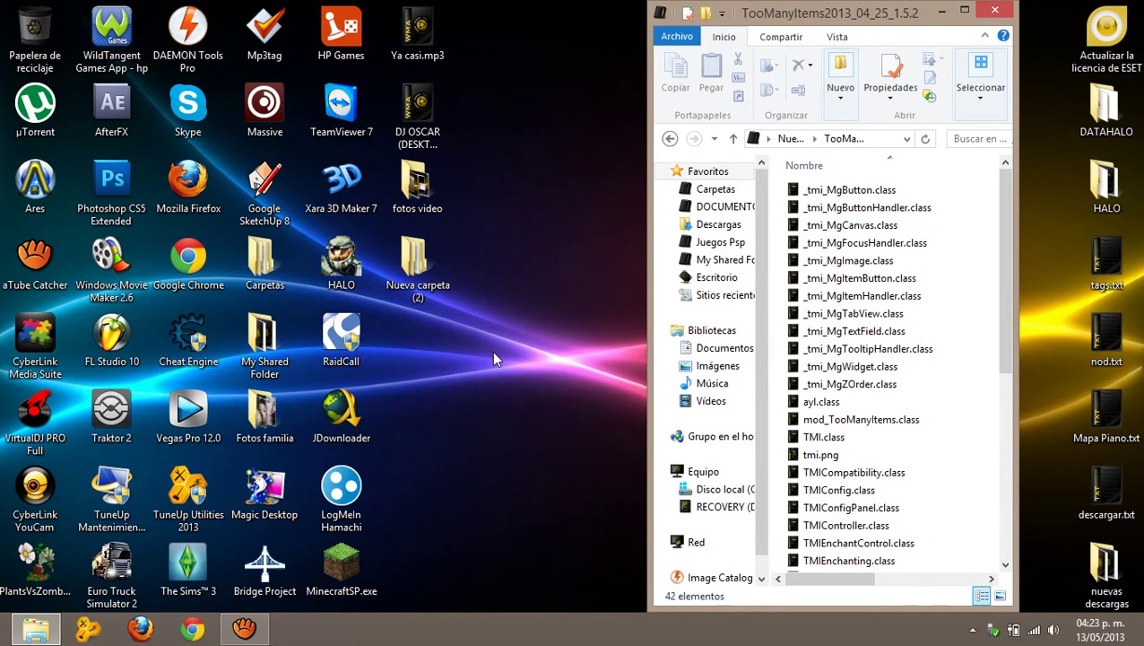
Open the Roaming folder by running %appdata%, and place its window beside the TooManyItems window.
key(super+r)
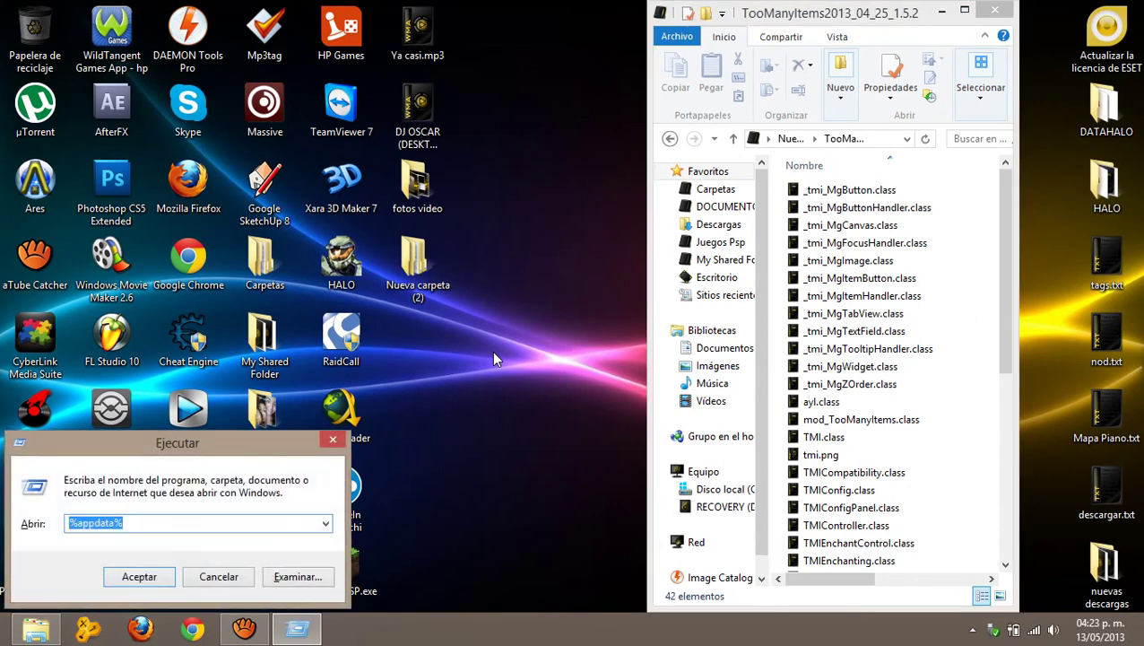
drag(246, 455, 610, 195)
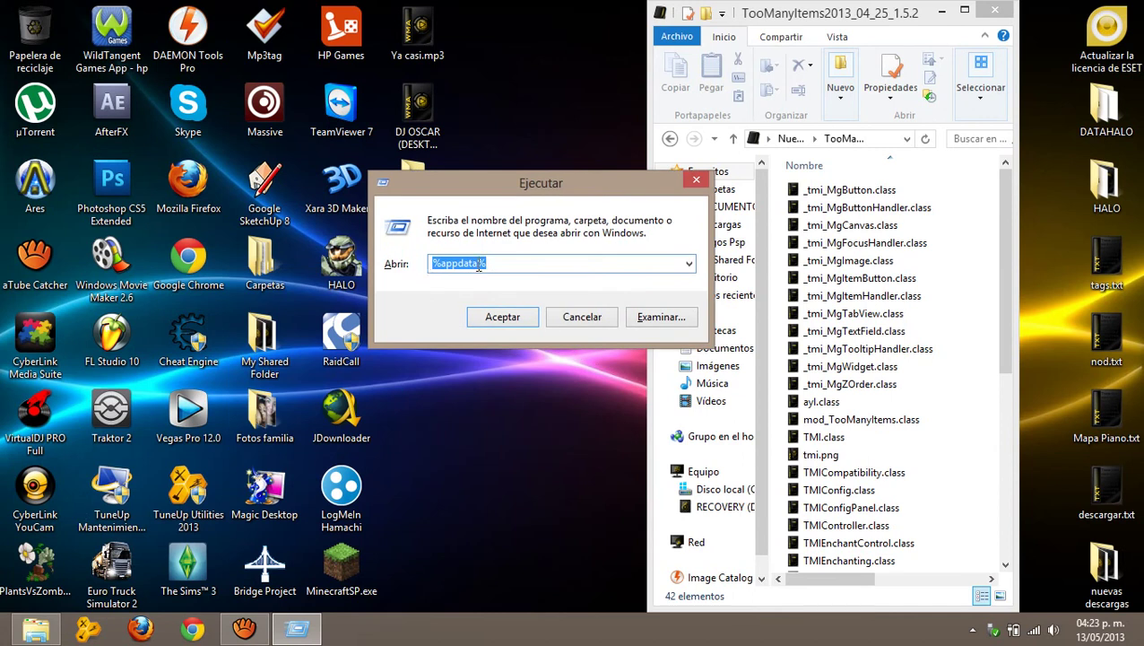
click(440, 263)
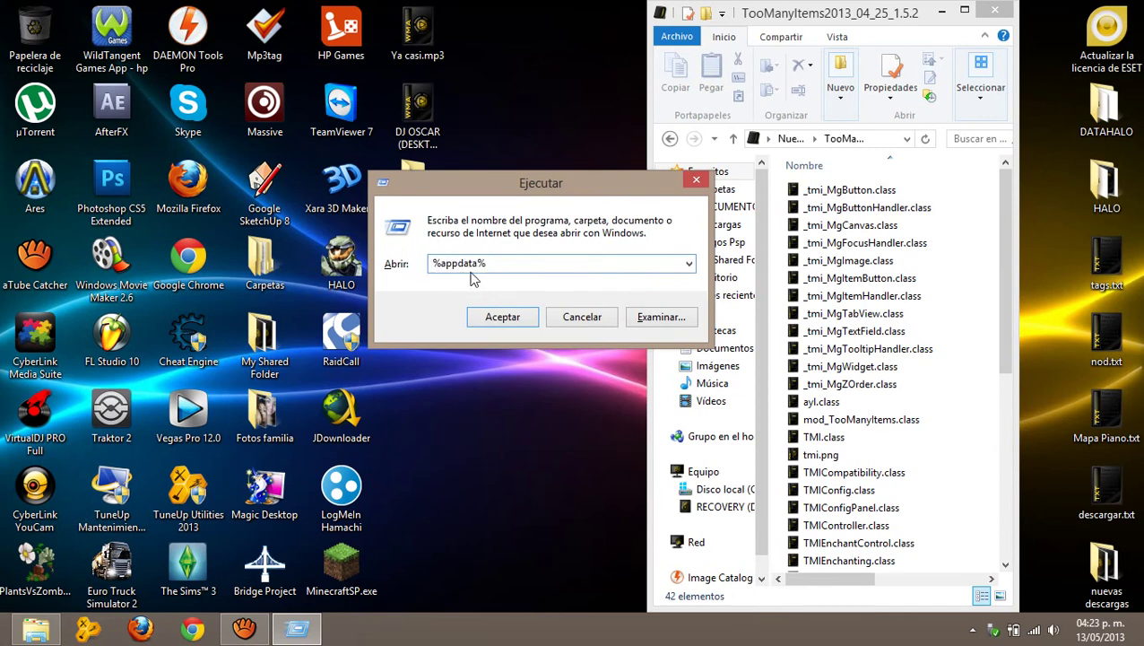
key(shift+Right)
key(End)
click(501, 319)
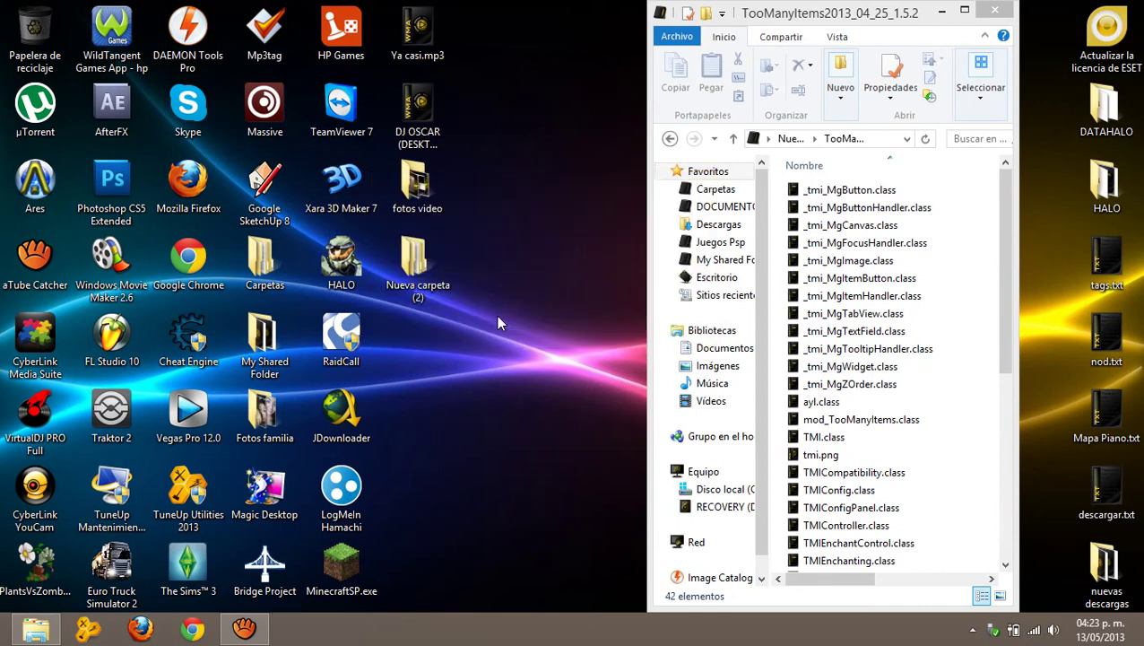
drag(910, 23, 493, 30)
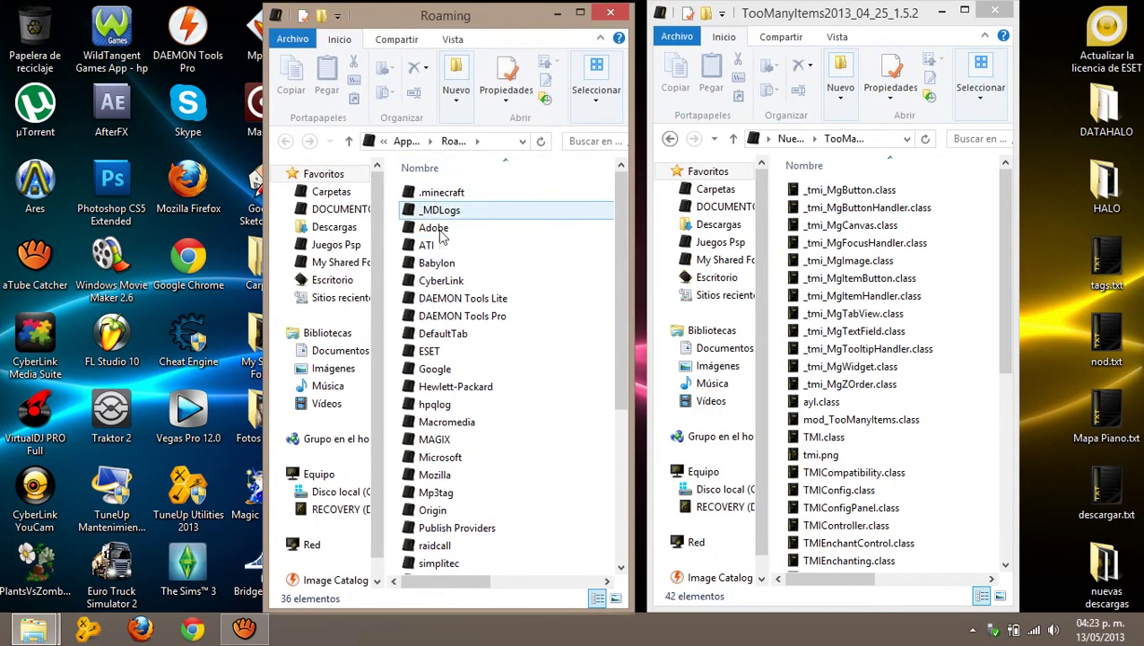
Go to the bin folder inside .minecraft.
click(430, 192)
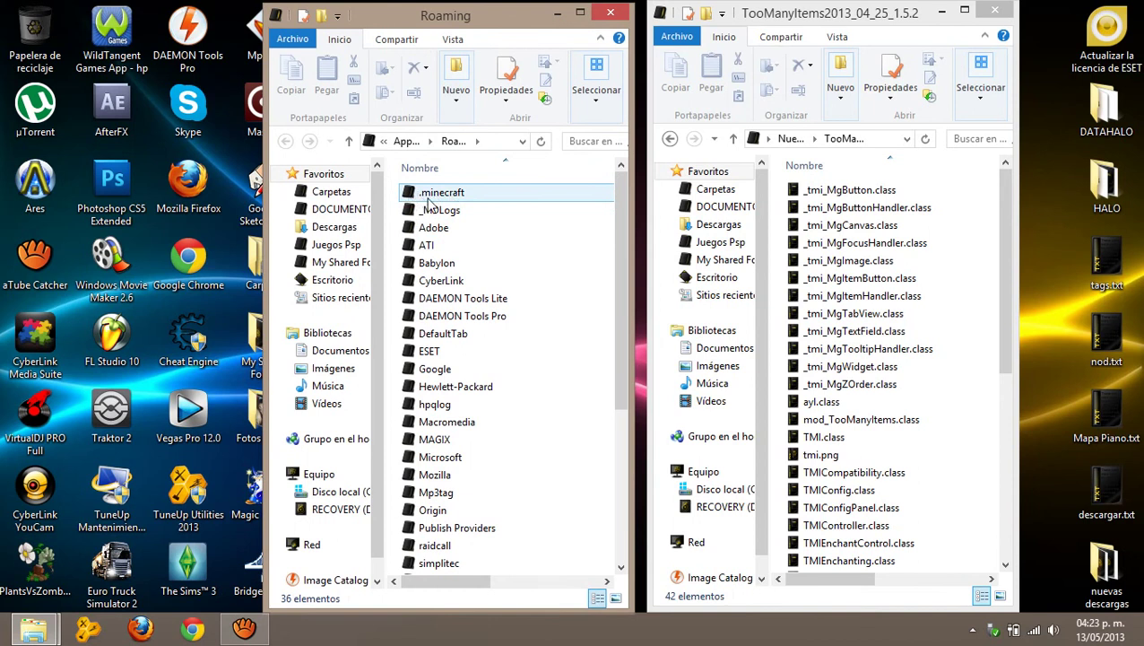
double_click(428, 197)
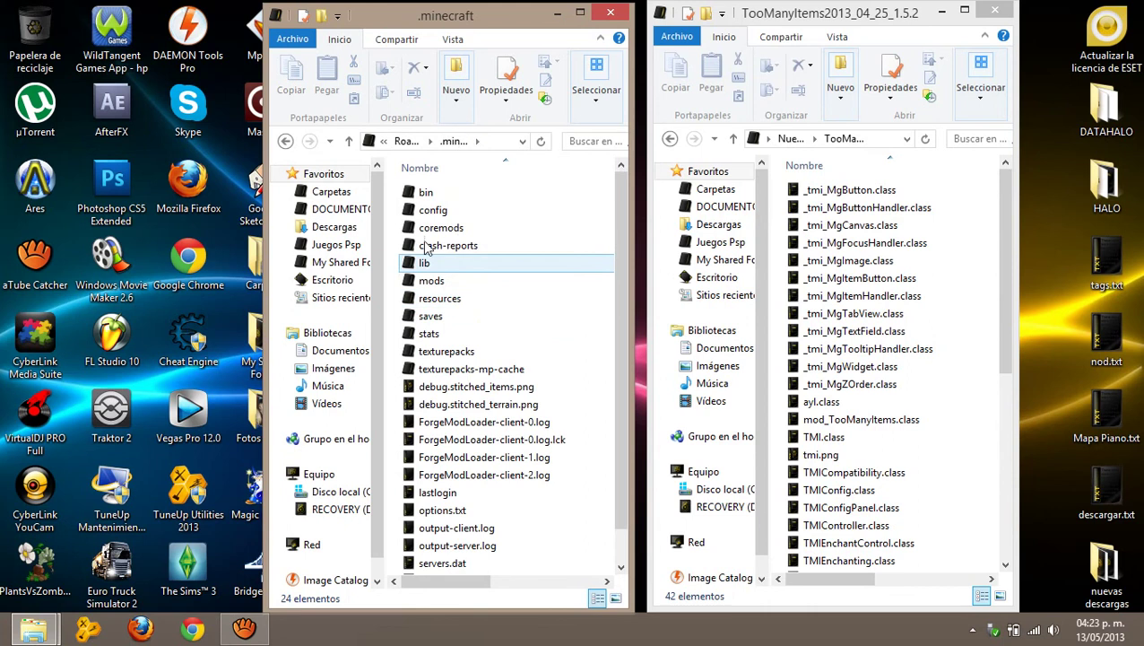
click(434, 196)
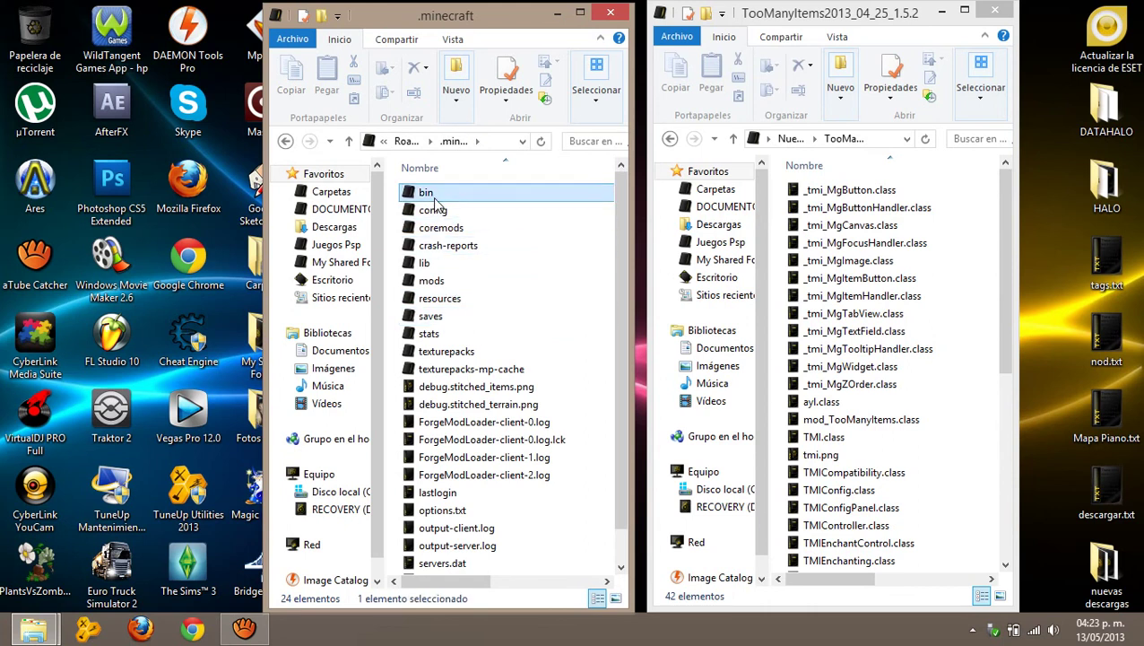
double_click(434, 200)
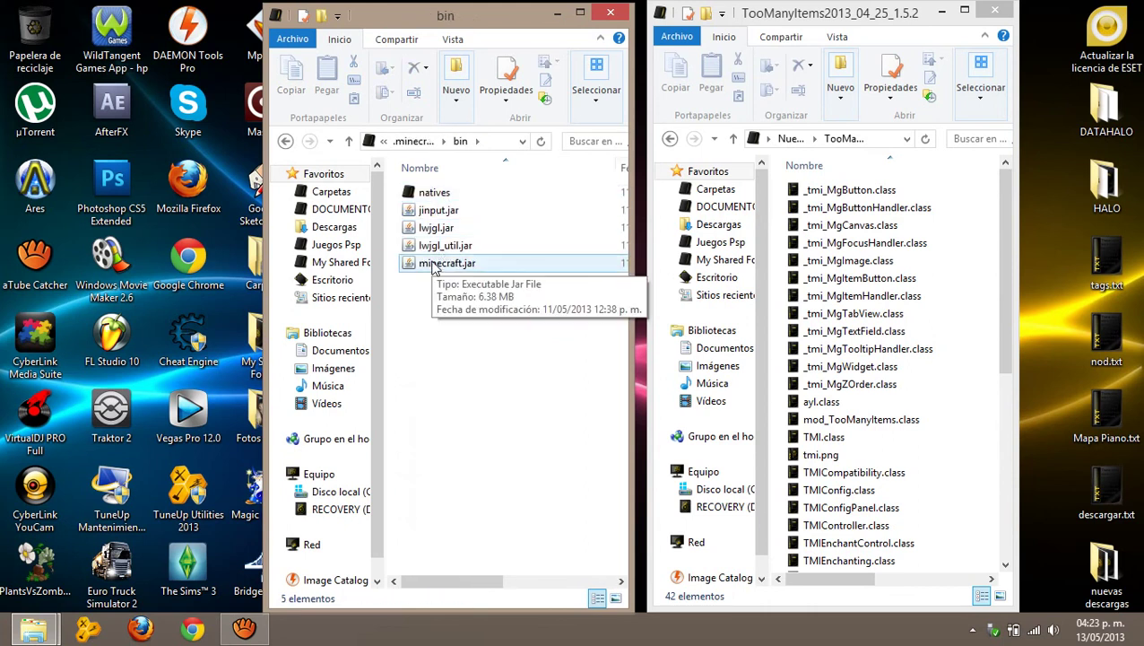
Open minecraft.jar with WinRAR archiver and dismiss the licence purchase notice.
right_click(432, 261)
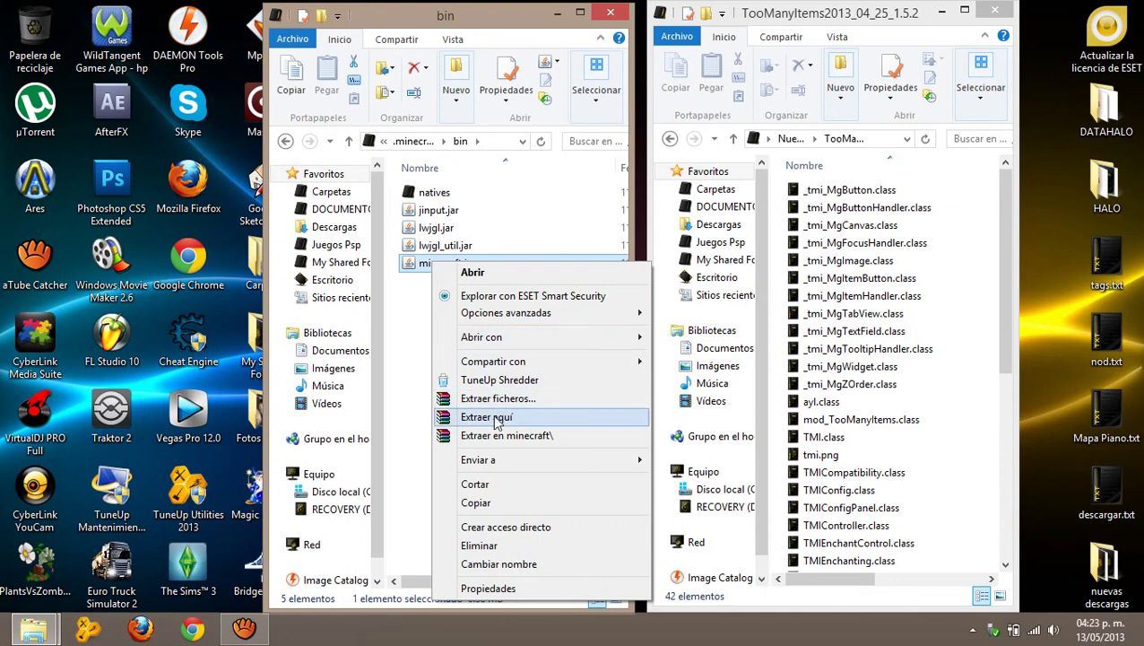
mouse_move(506, 339)
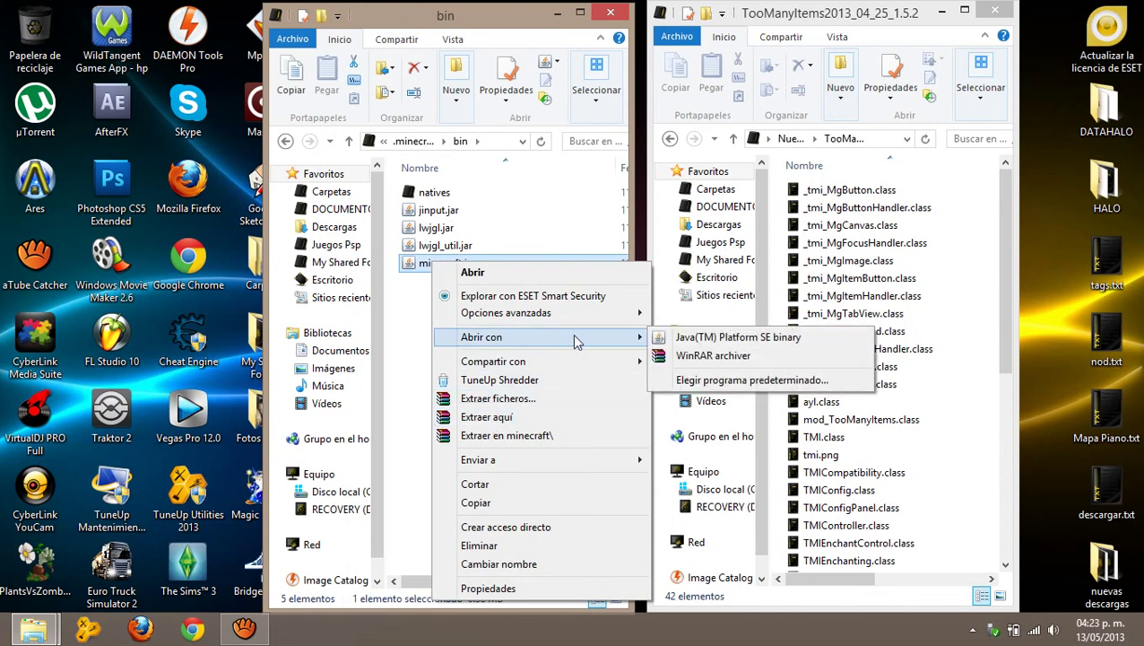
click(688, 358)
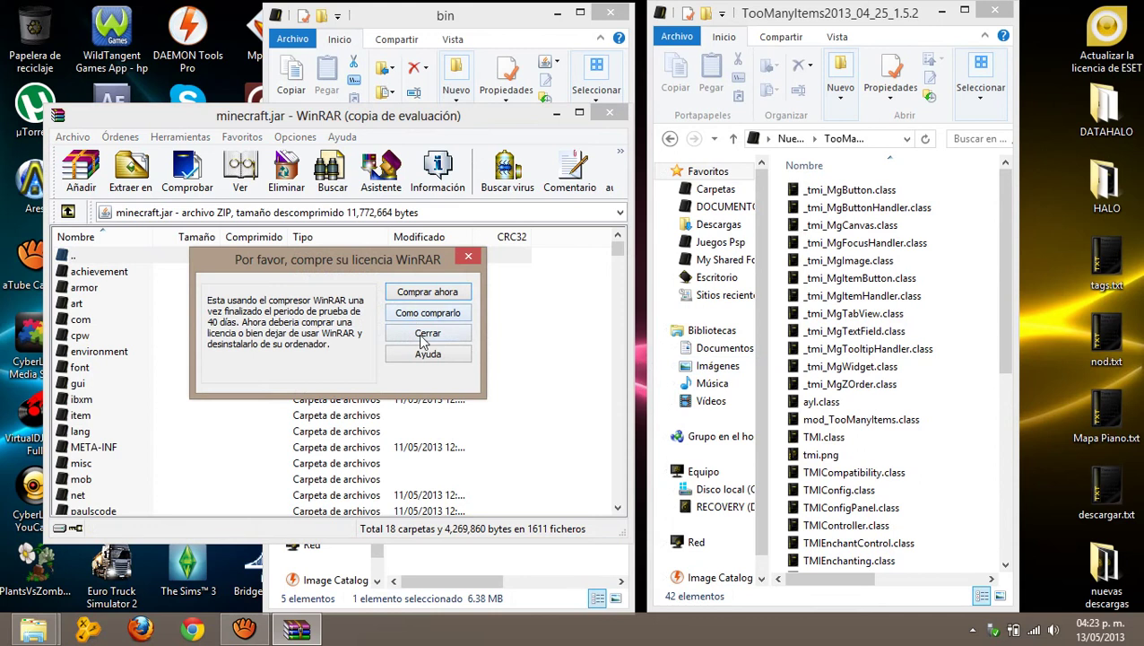
click(439, 340)
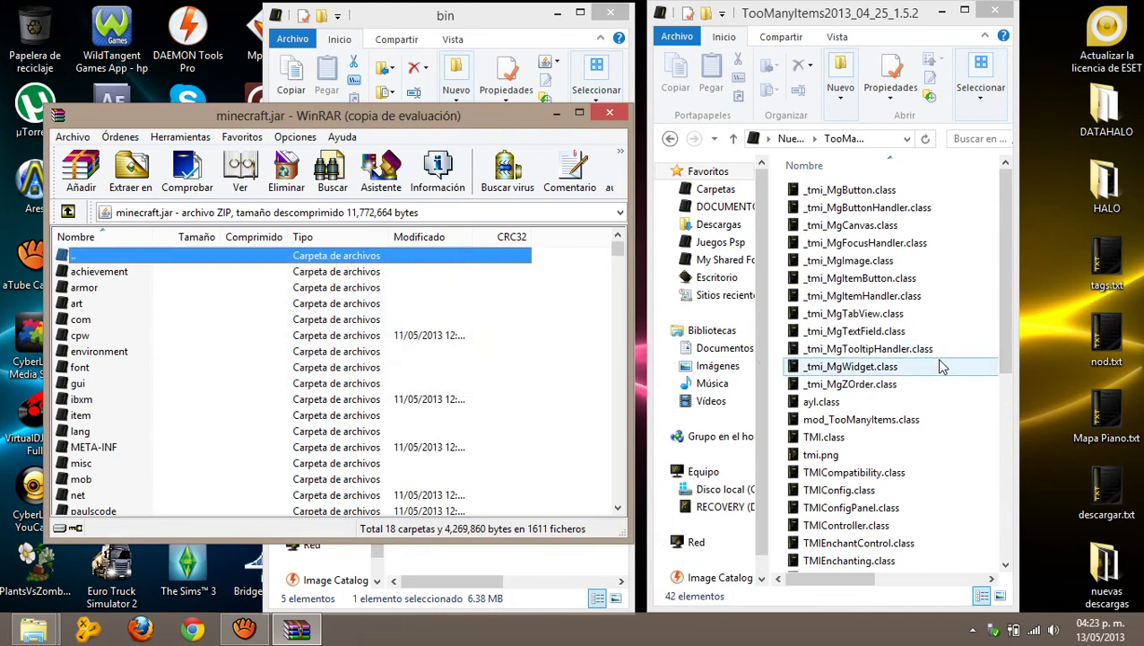
Select all the files in the TooManyItems2013_04_25_1.5.2 folder.
drag(1007, 286, 1007, 179)
click(850, 189)
drag(1010, 259, 1002, 444)
click(835, 562)
key(ctrl+a)
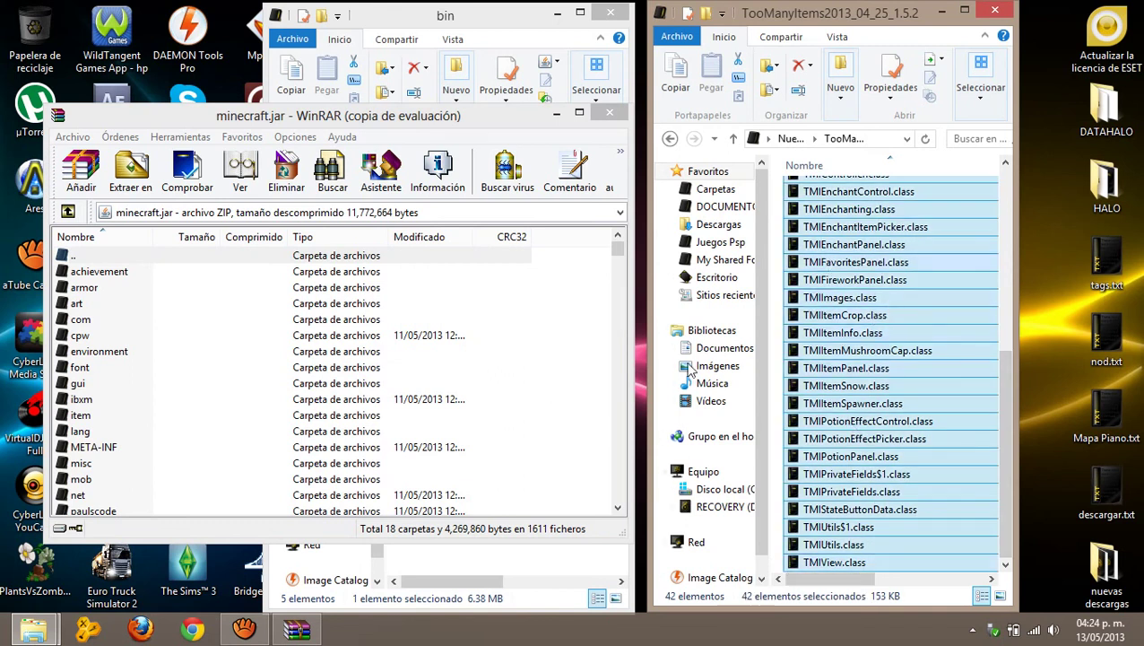
drag(825, 264, 841, 420)
Look through the minecraftforge-universal-1.5.2-7.8.0.685 folder, and return to the TooManyItems2013_04_25_1.5.2 folder.
click(670, 138)
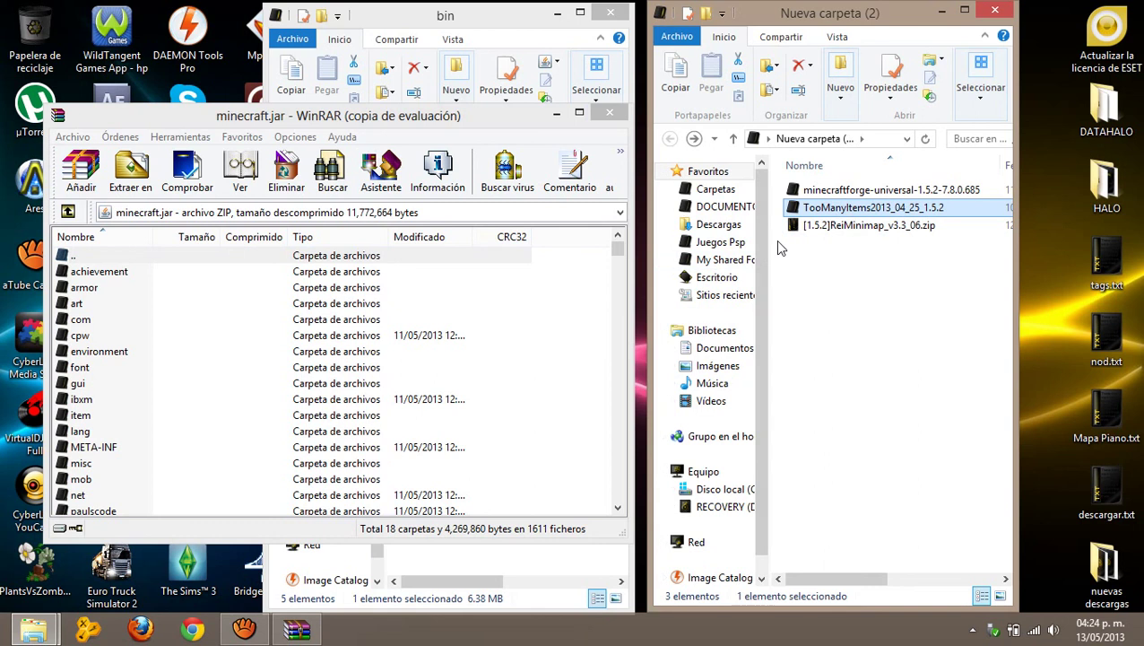
double_click(825, 191)
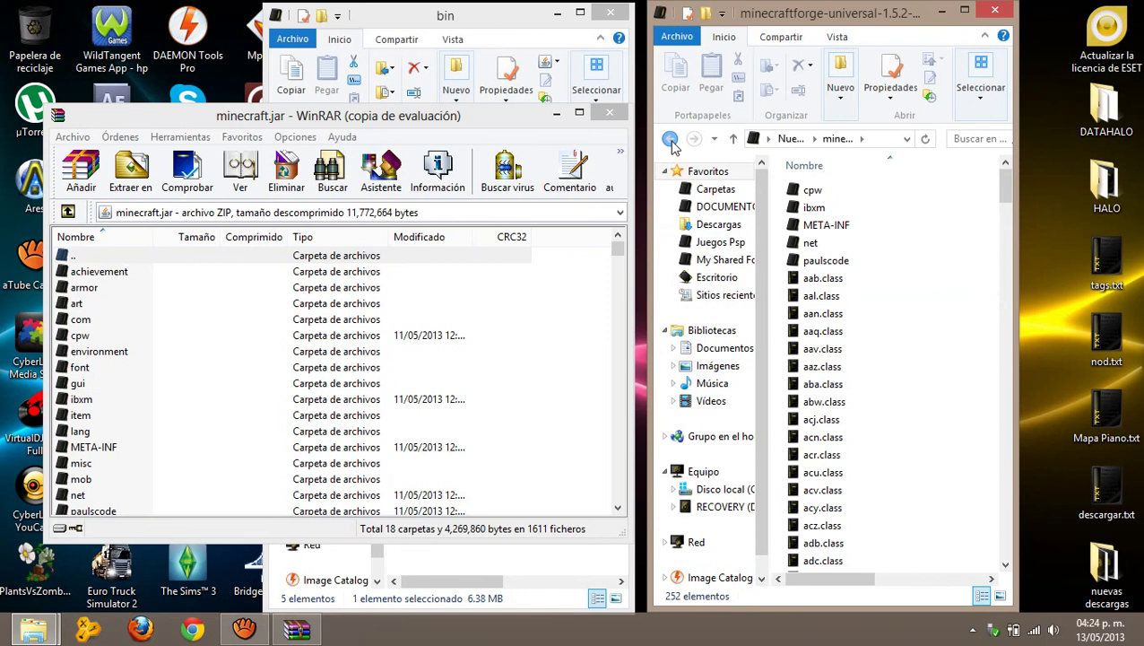
click(670, 139)
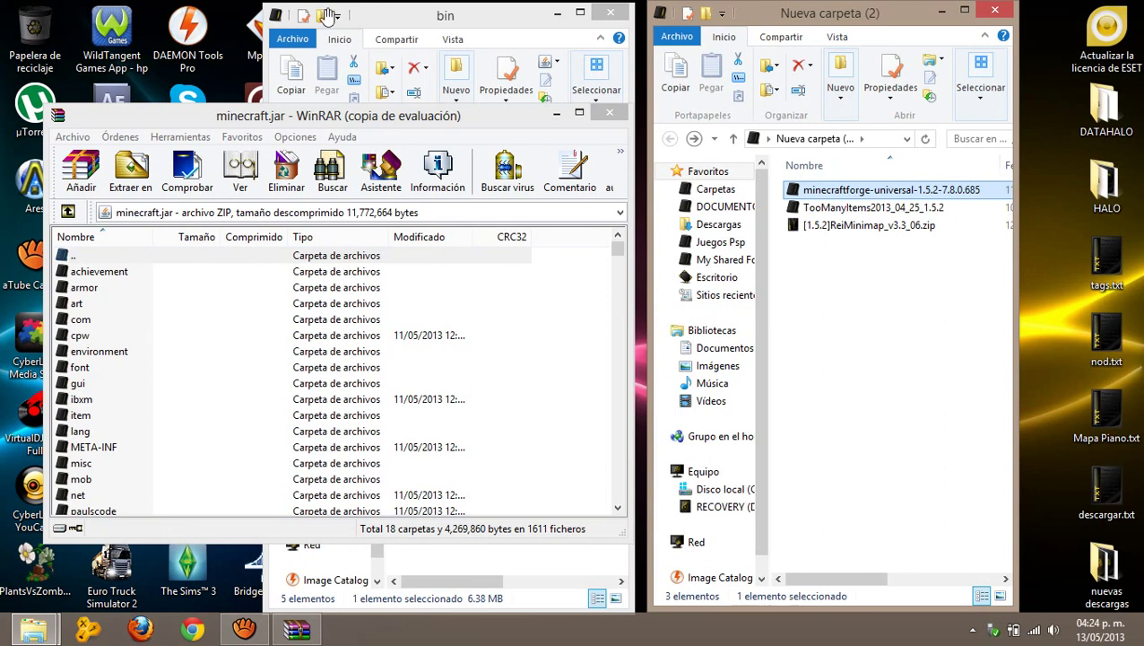
click(397, 120)
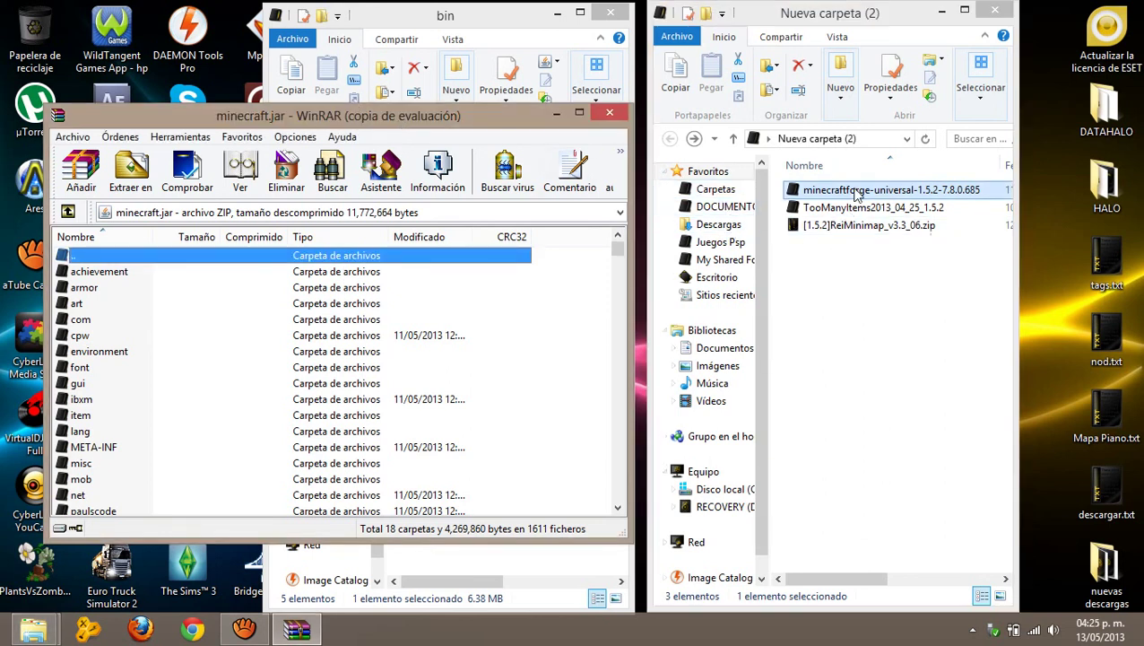
double_click(838, 208)
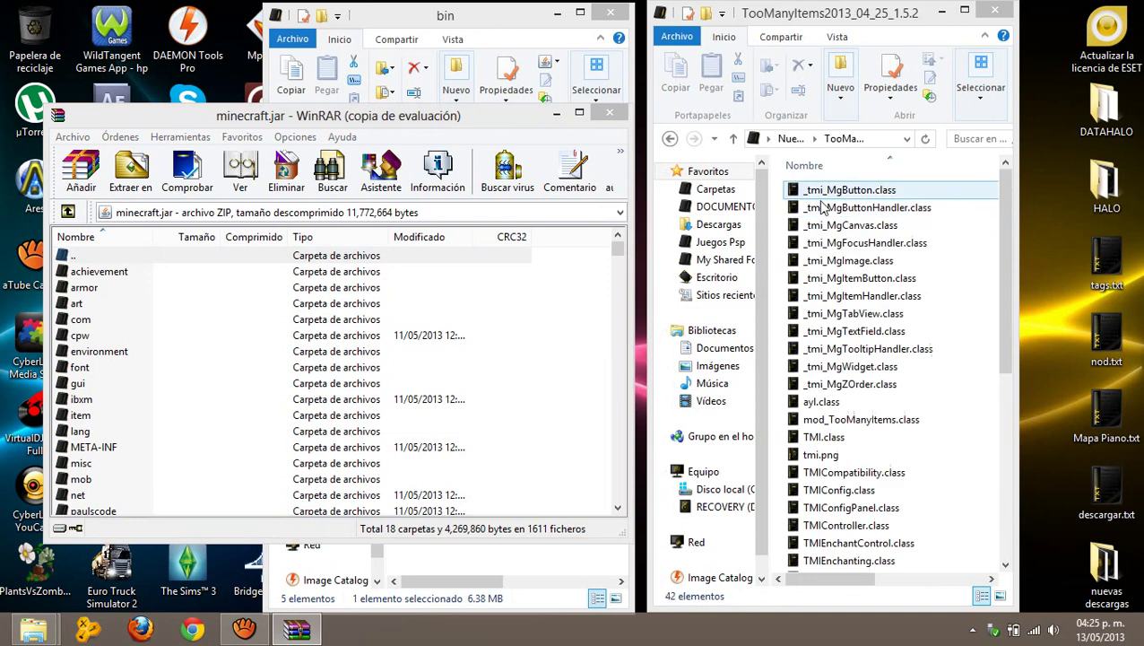
Minimize the TooManyItems window and close both the minecraft.jar archive and the bin folder.
click(941, 11)
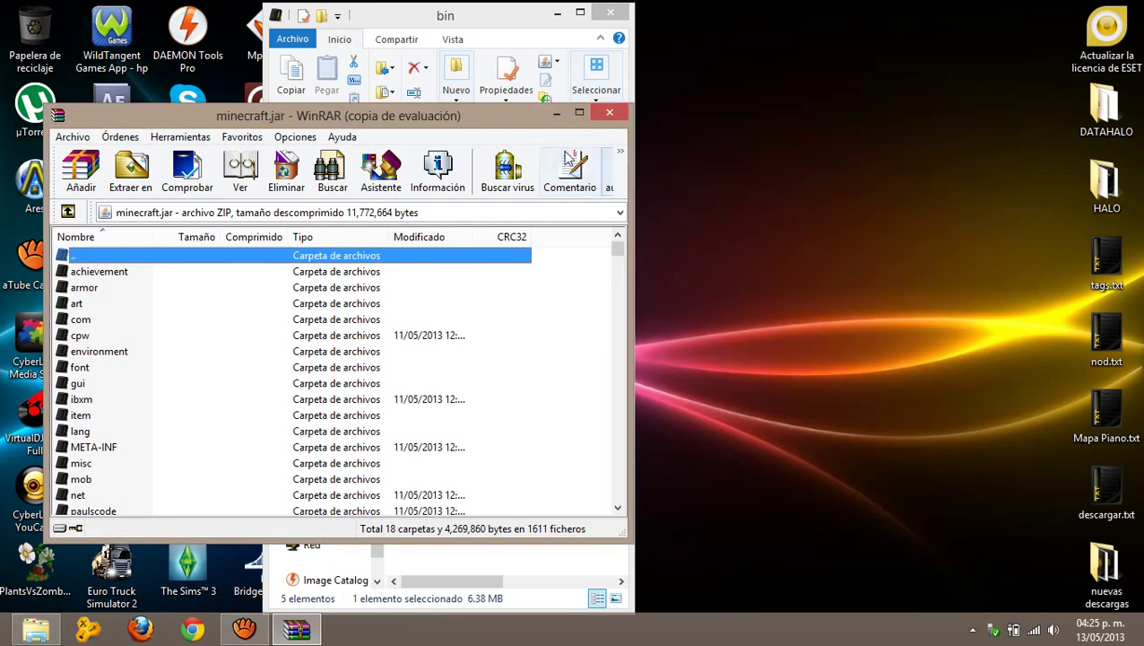
click(613, 112)
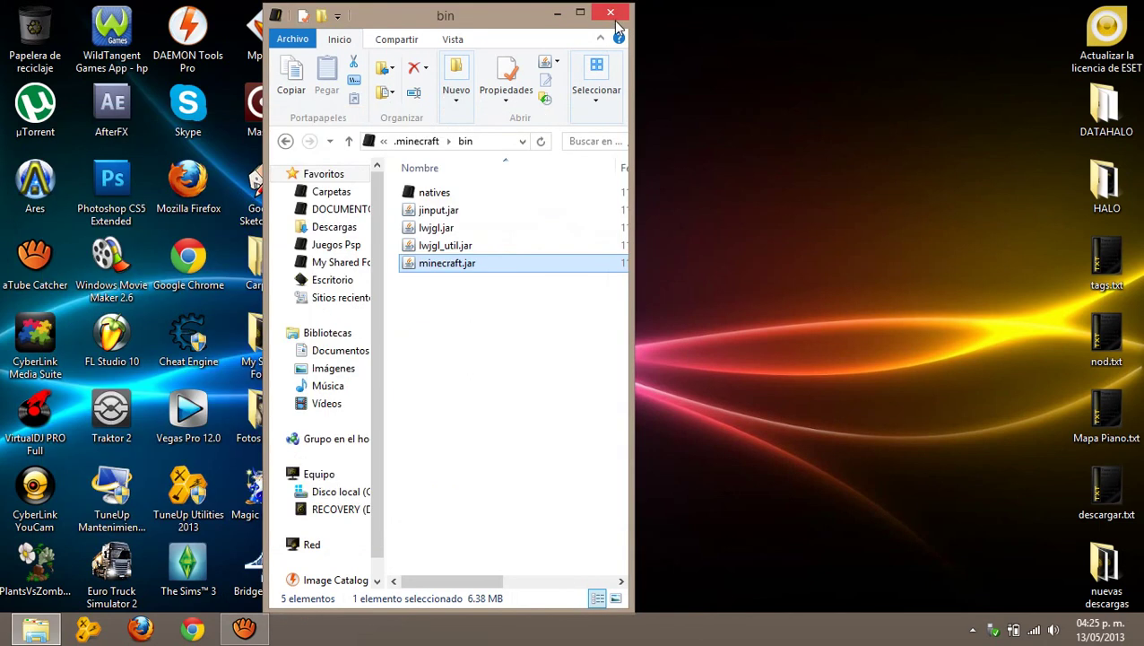
click(615, 21)
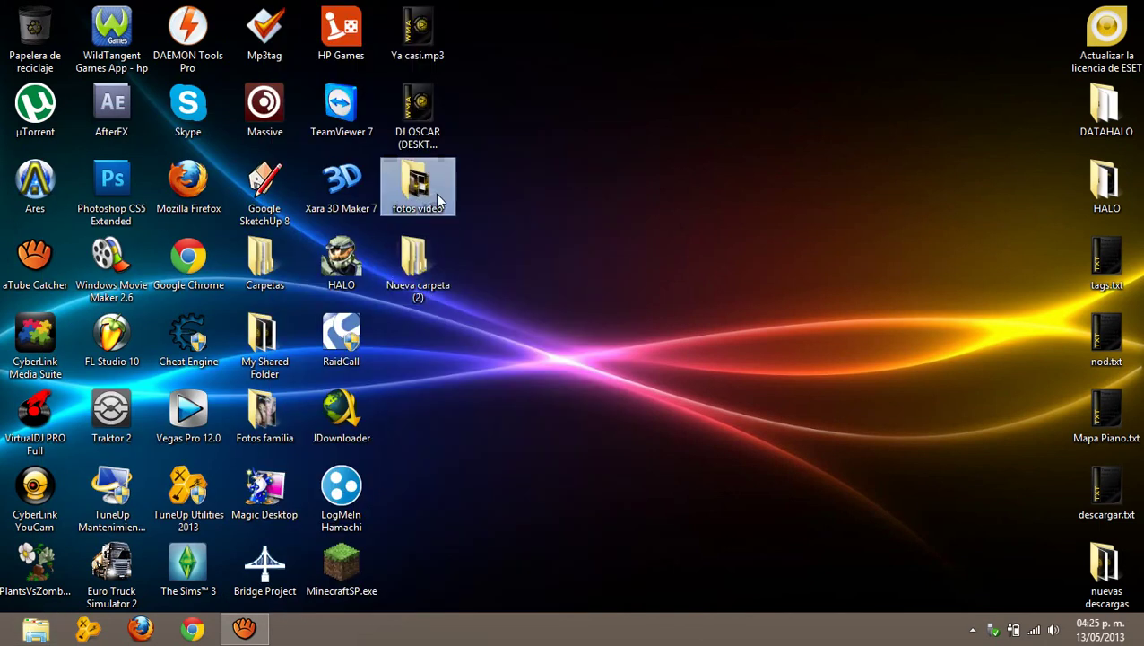
Check the screenshots in the fotos video folder once more and close it.
double_click(431, 202)
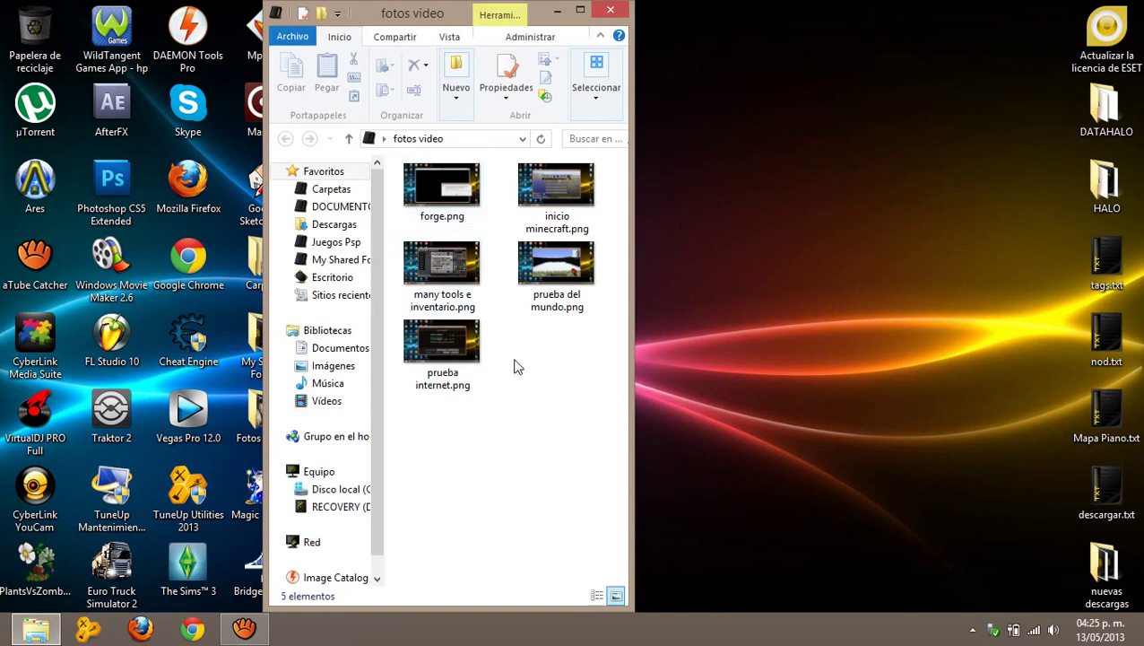
click(612, 13)
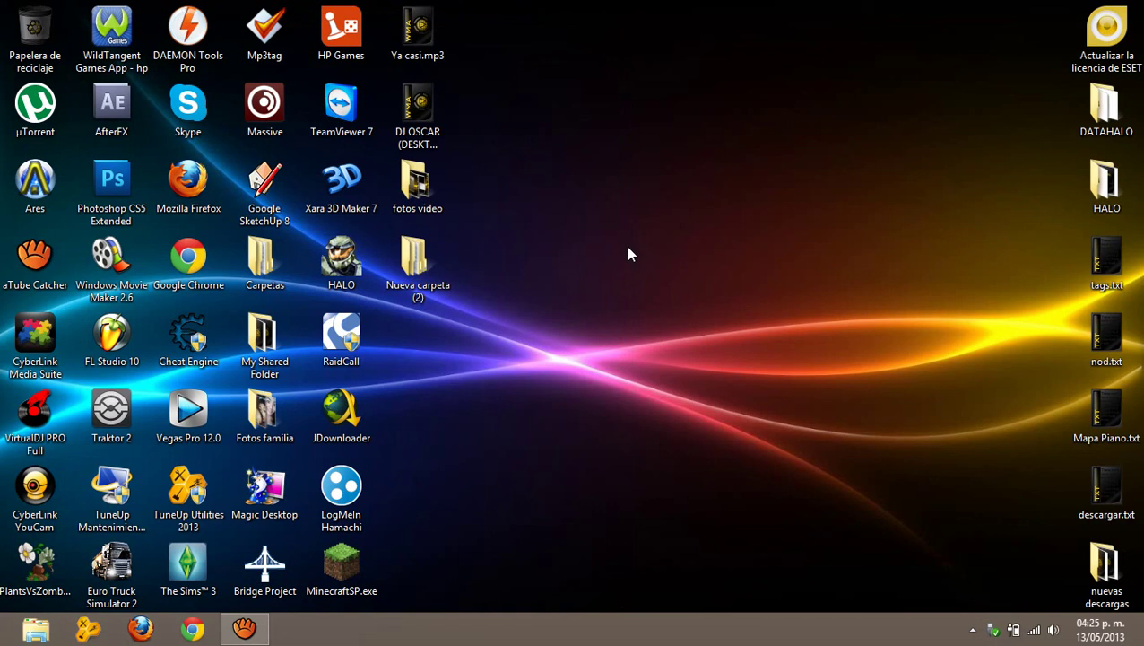
click(244, 628)
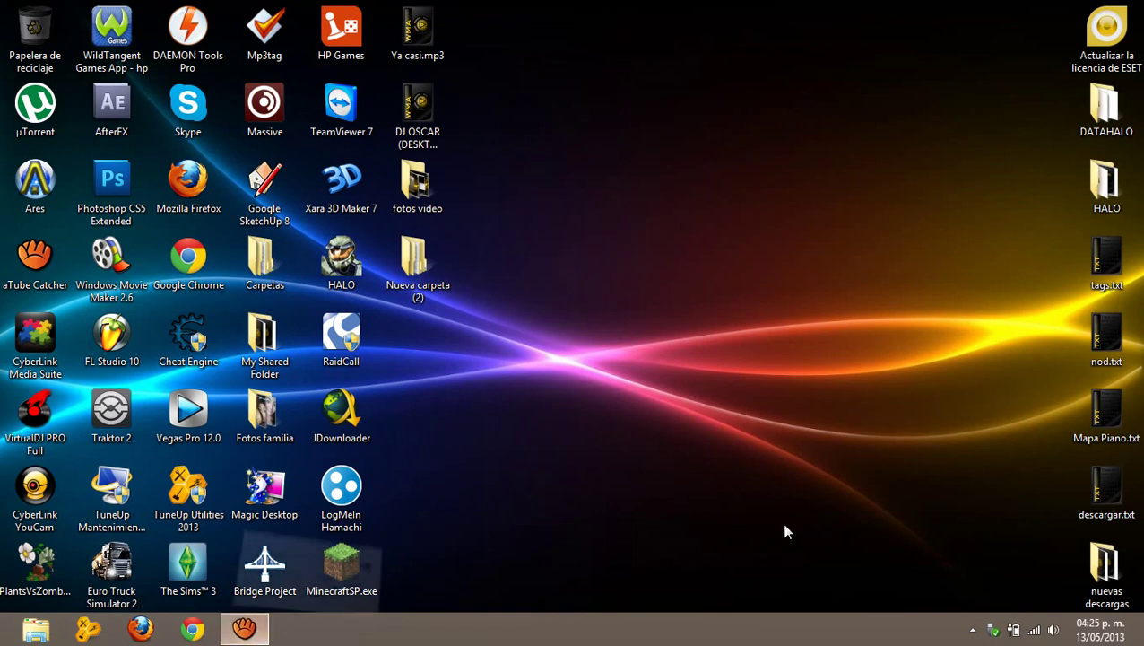